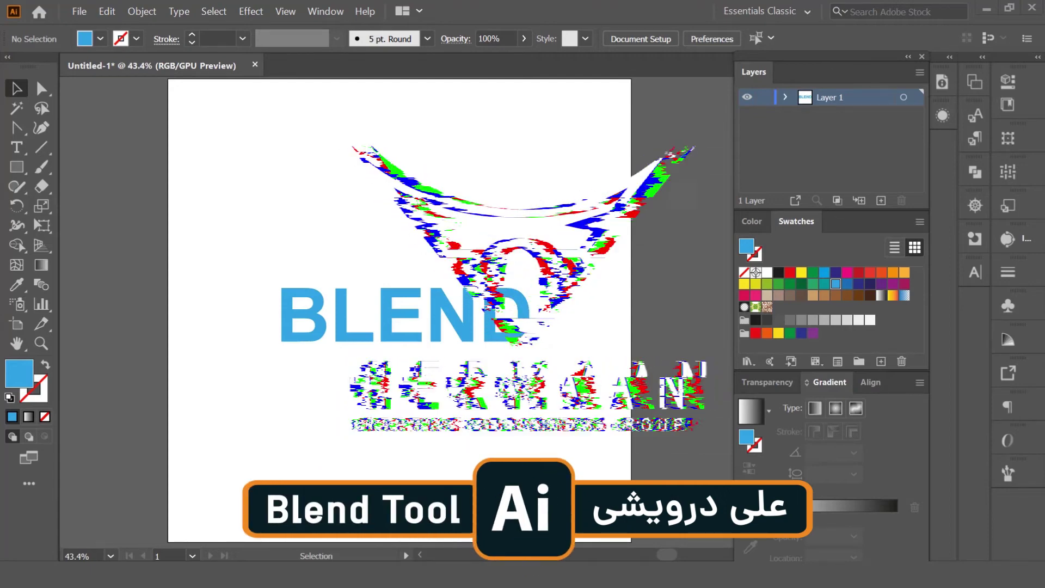
Step: Select the blue BLEND text on the artboard
left_click(409, 314)
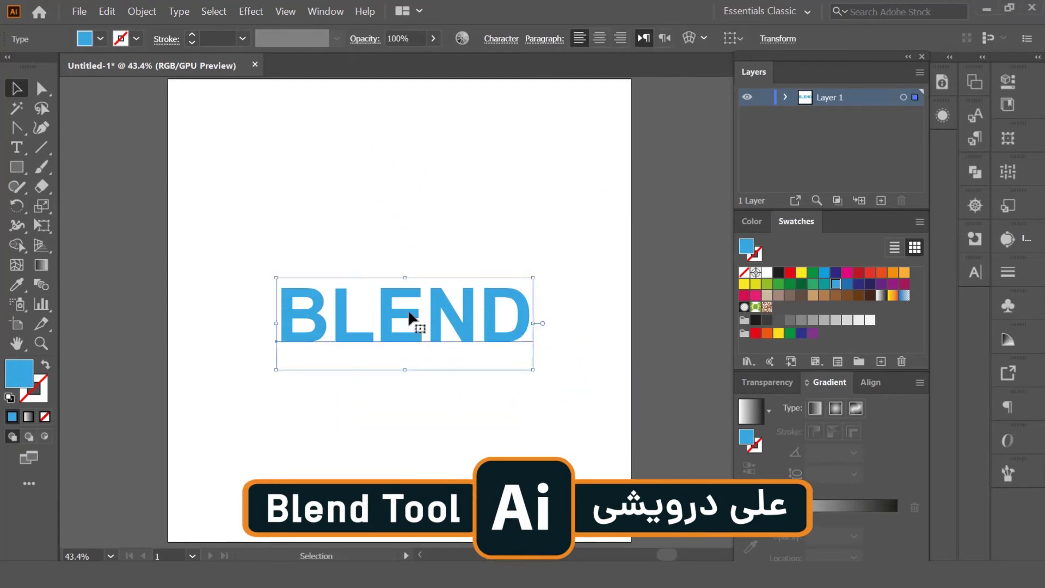
Step: Replace the BLEND text with a 140 px square and a diagonal copy at lower right
key("Delete")
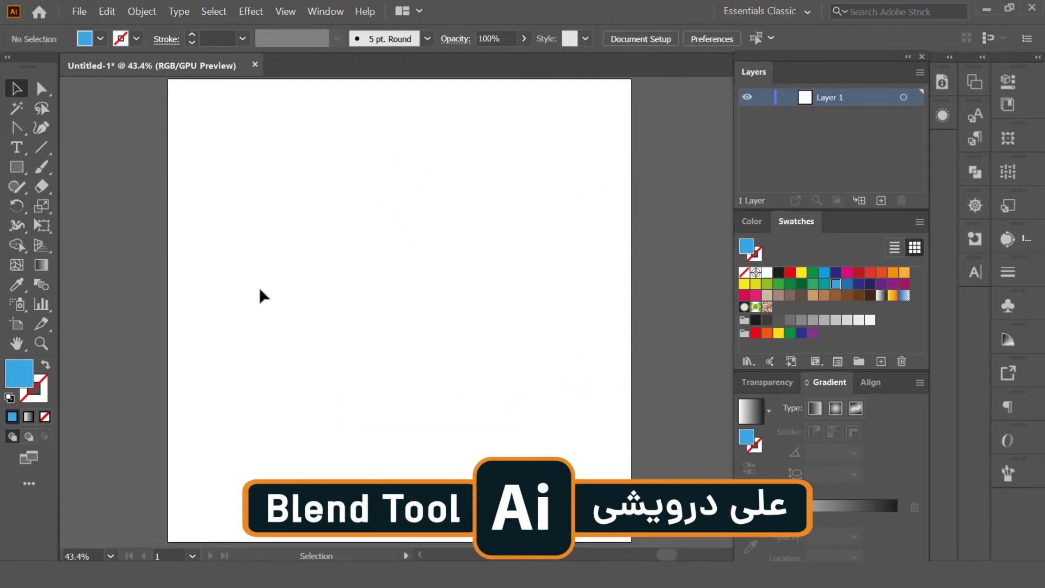
left_click(16, 167)
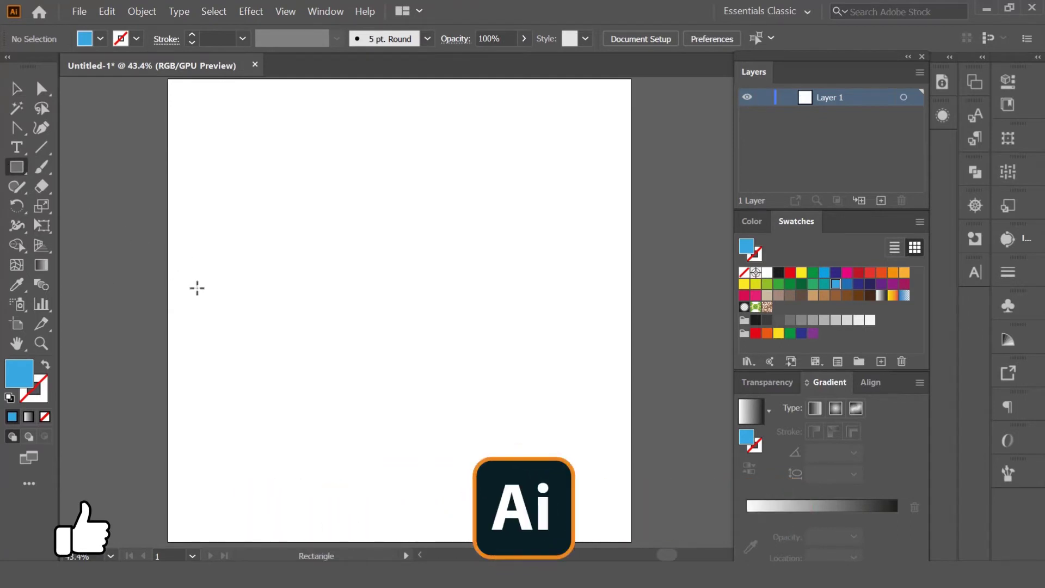
mouse_move(202, 251)
left_mouse_down()
mouse_move(255, 314)
mouse_move(263, 312)
left_mouse_up()
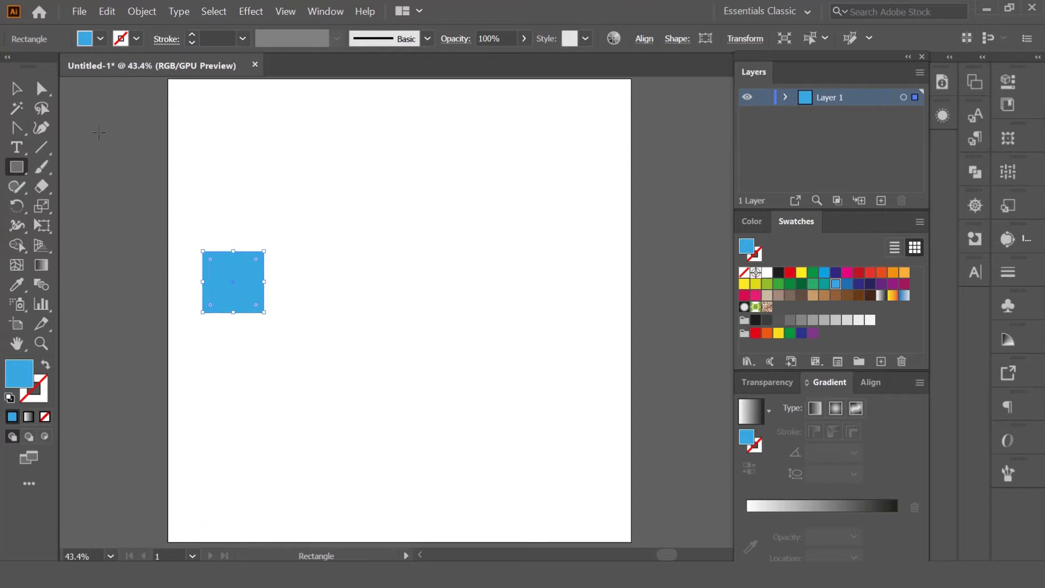
key("v")
mouse_move(249, 287)
left_mouse_down()
mouse_move(506, 378)
mouse_move(477, 384)
left_mouse_up()
mouse_move(240, 287)
left_mouse_down()
mouse_move(317, 292)
mouse_move(303, 280)
left_mouse_up()
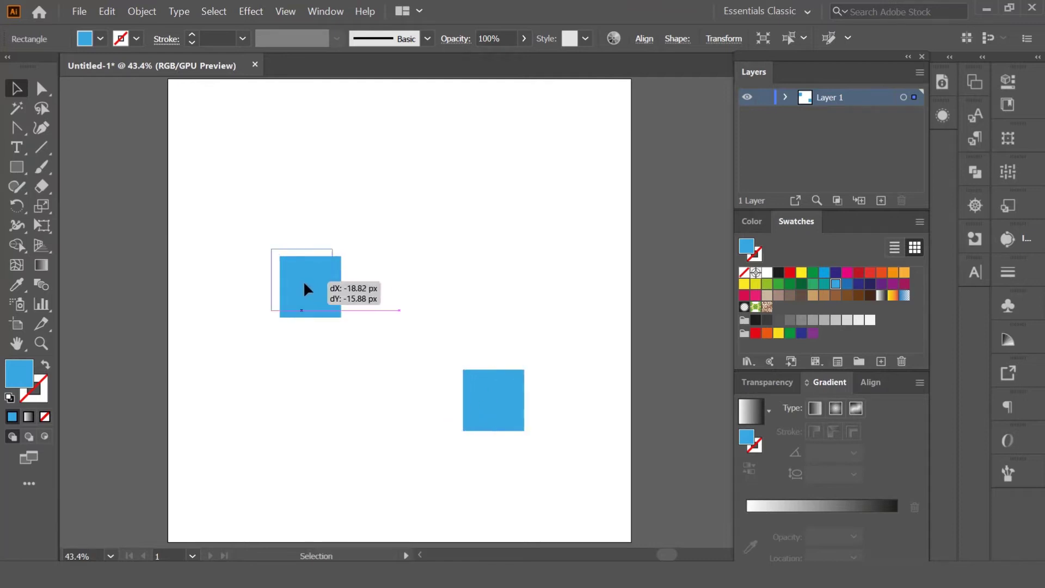
Step: Fill the left square crimson and the right square purple, then select both
left_click(744, 295)
left_click(514, 400)
left_click(881, 284)
left_click(543, 282)
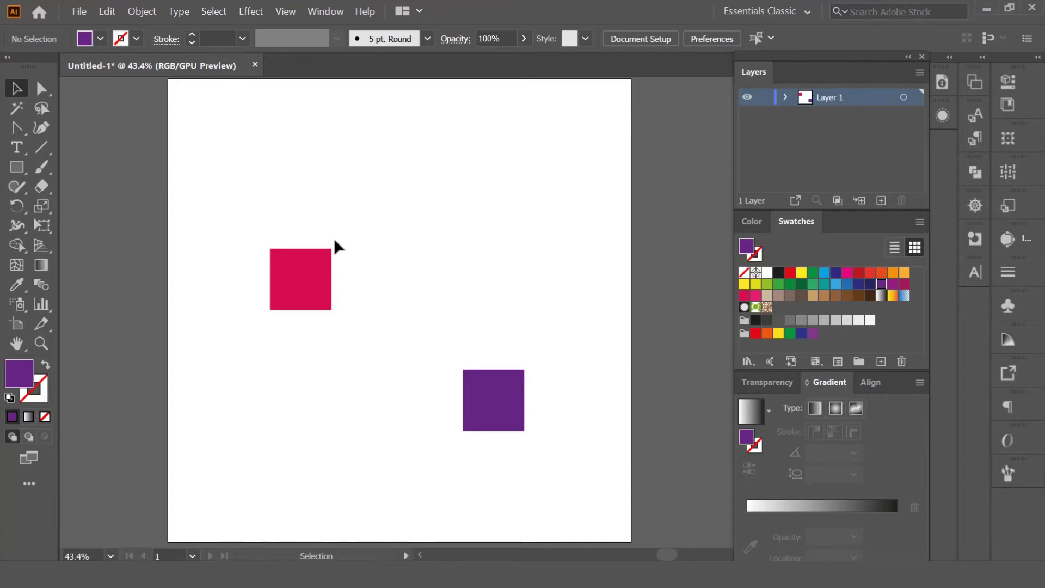
left_click_drag(267, 188, 550, 490)
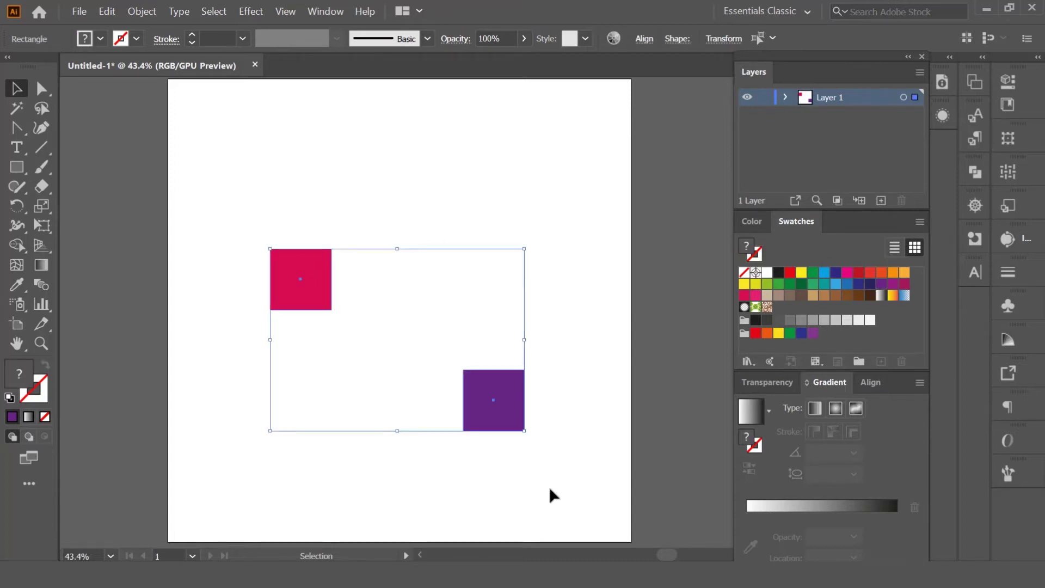
Step: Blend the crimson square into the purple square with the Blend tool
left_click(143, 11)
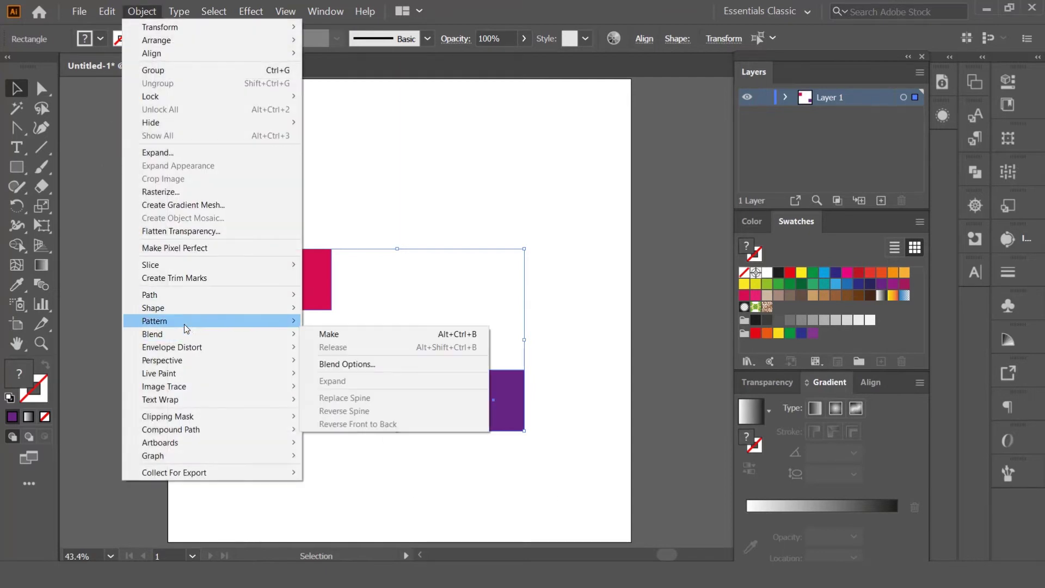
left_click(410, 191)
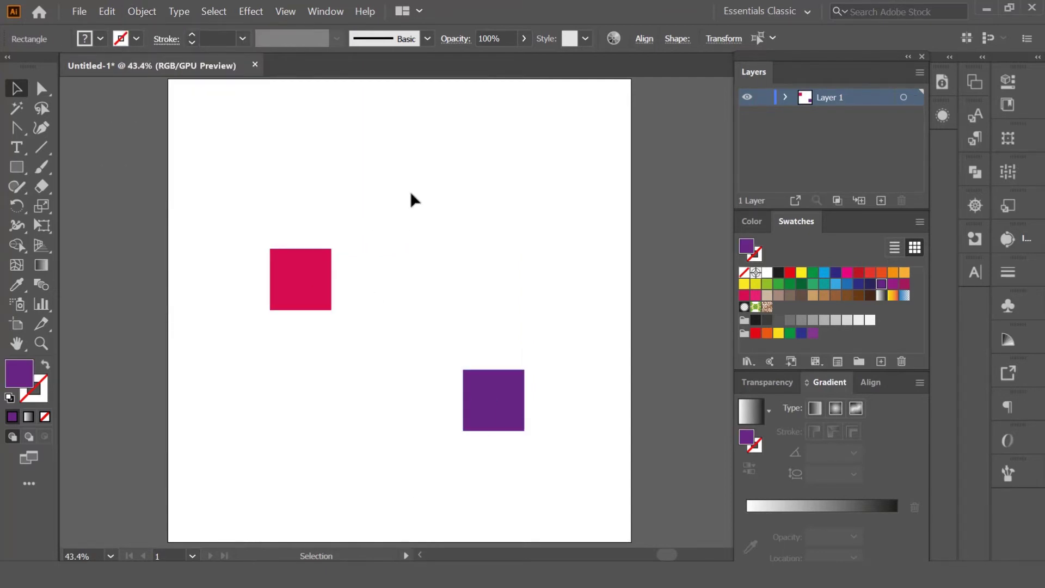
left_click_drag(298, 185, 547, 449)
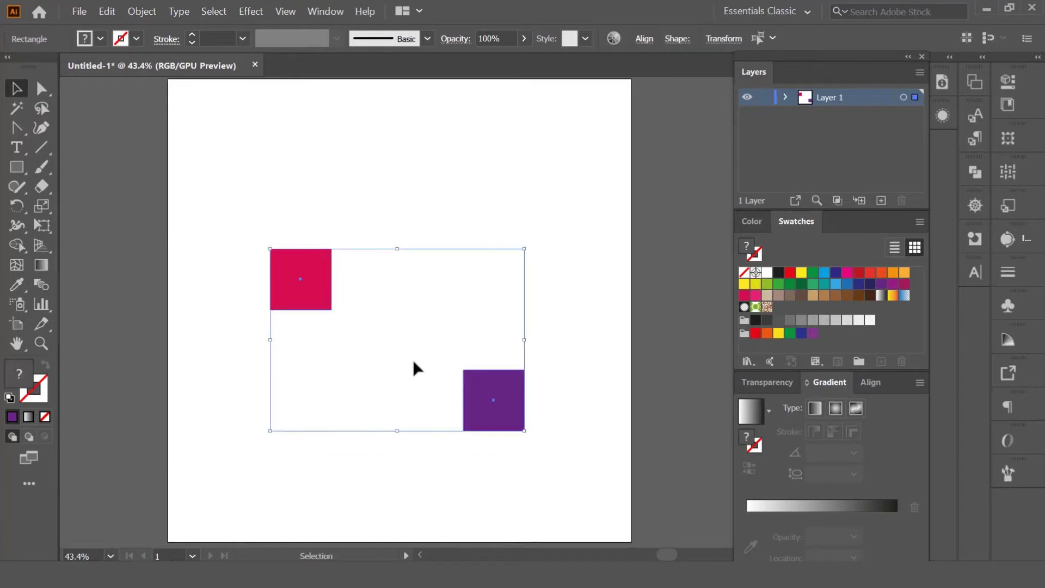
left_click(43, 285)
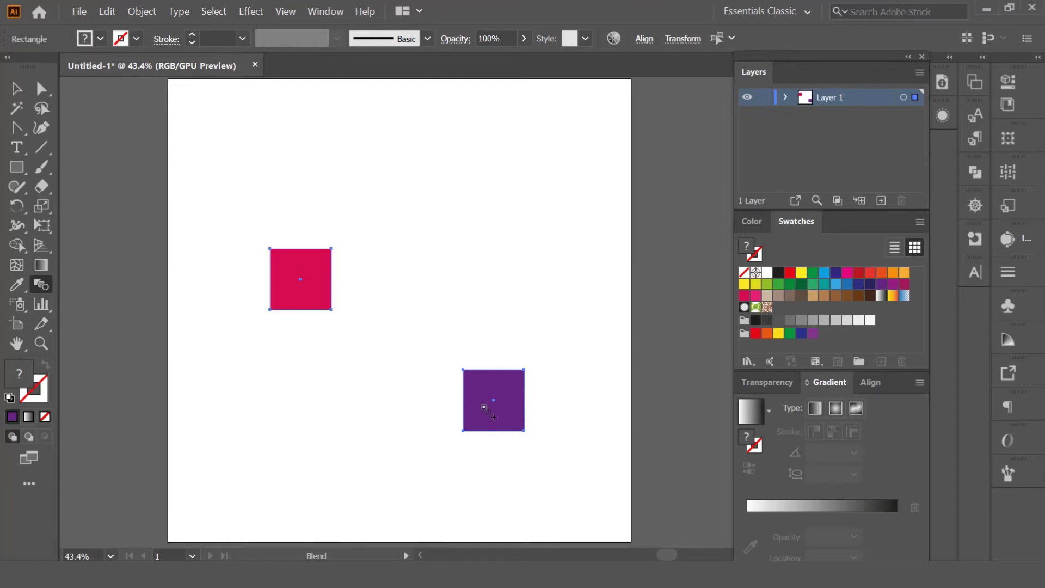
left_click(484, 407)
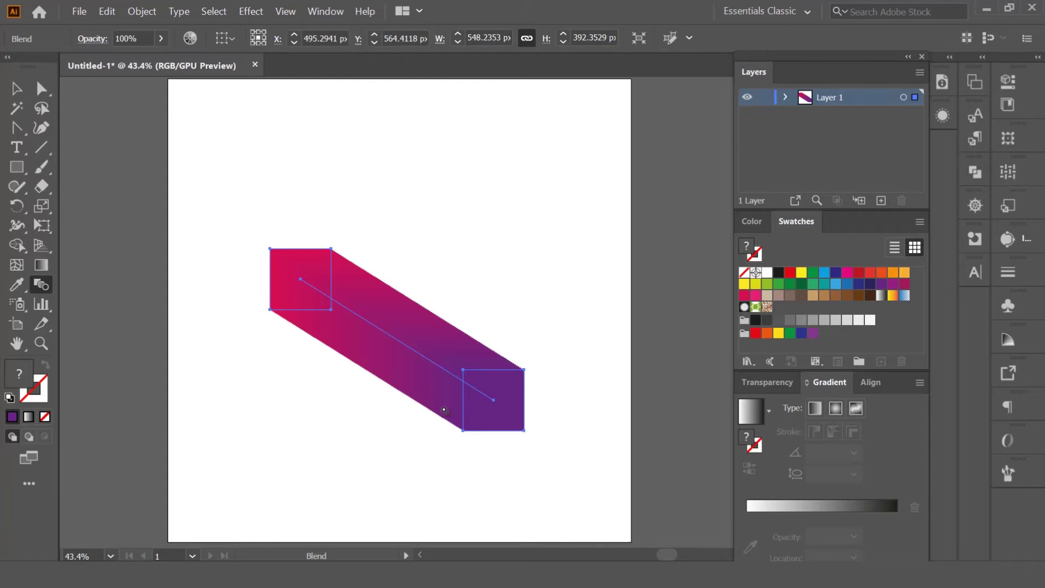
Step: Set the Blend Options spacing to Specified Steps with 10 steps, previewing the result
double_click(41, 284)
left_click_drag(599, 190, 509, 162)
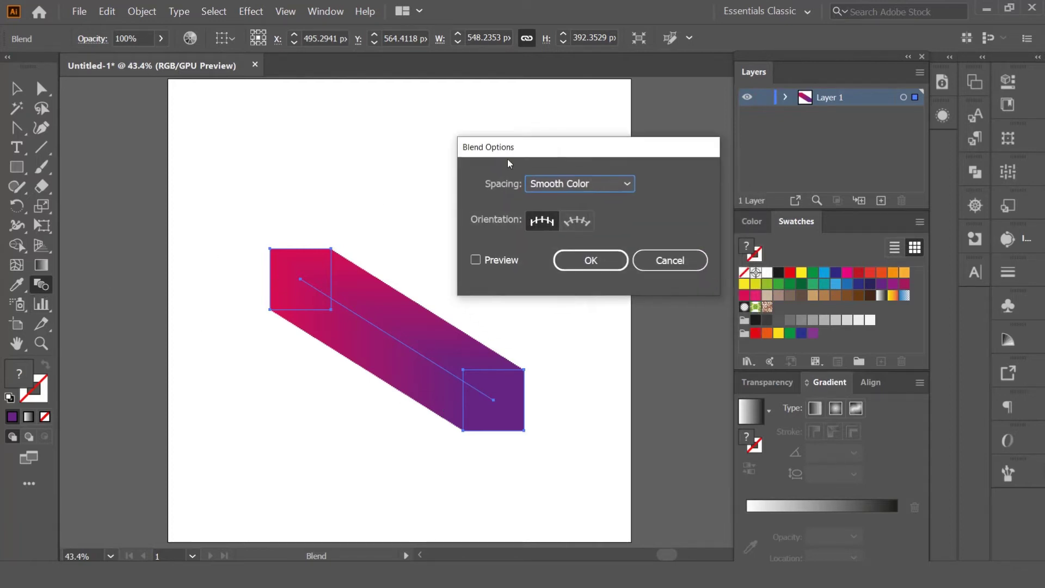
left_click(475, 260)
left_click(550, 188)
left_click(573, 220)
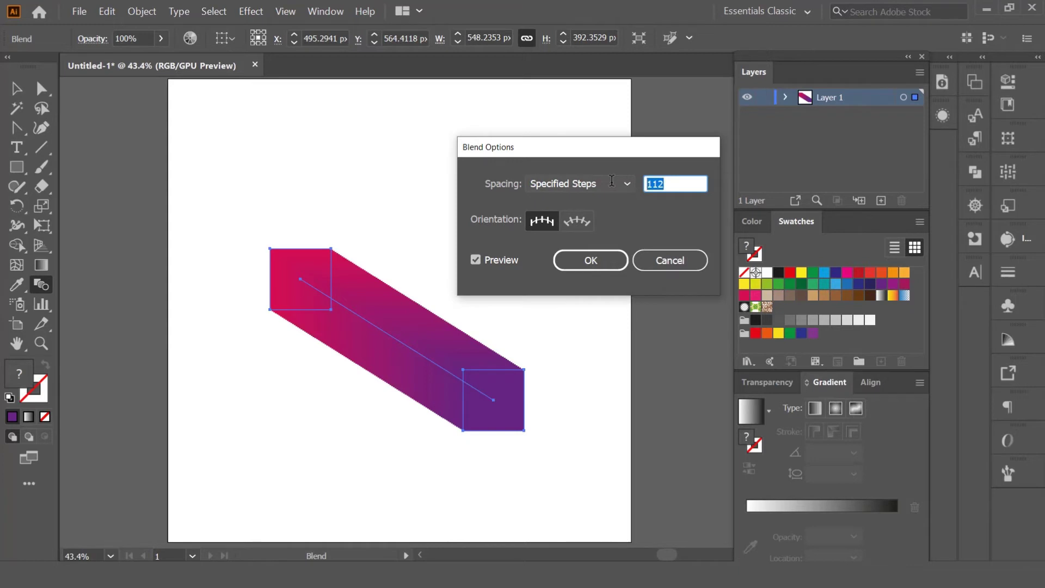
type("5")
left_click(471, 260)
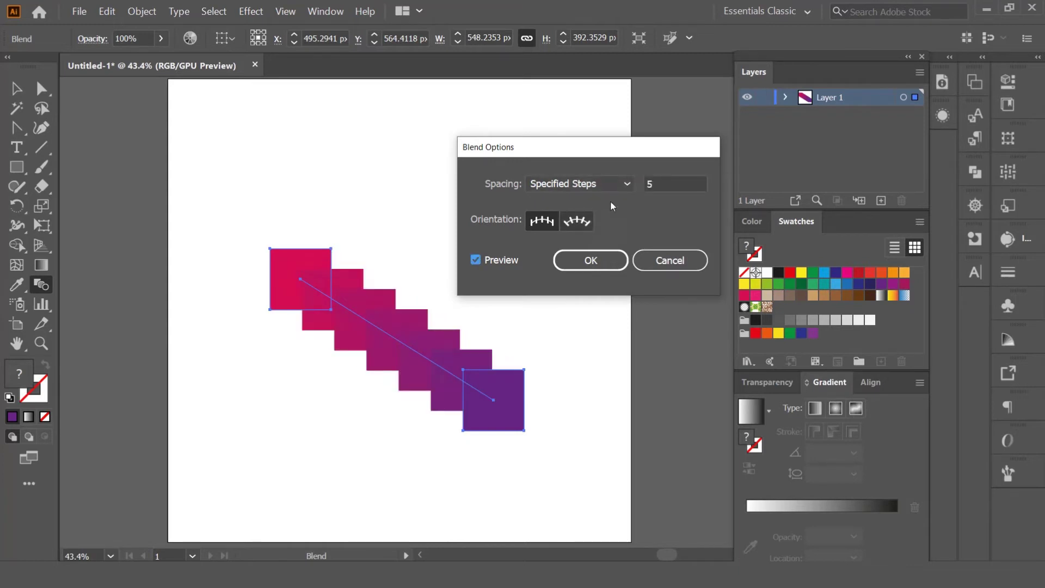
key("Tab")
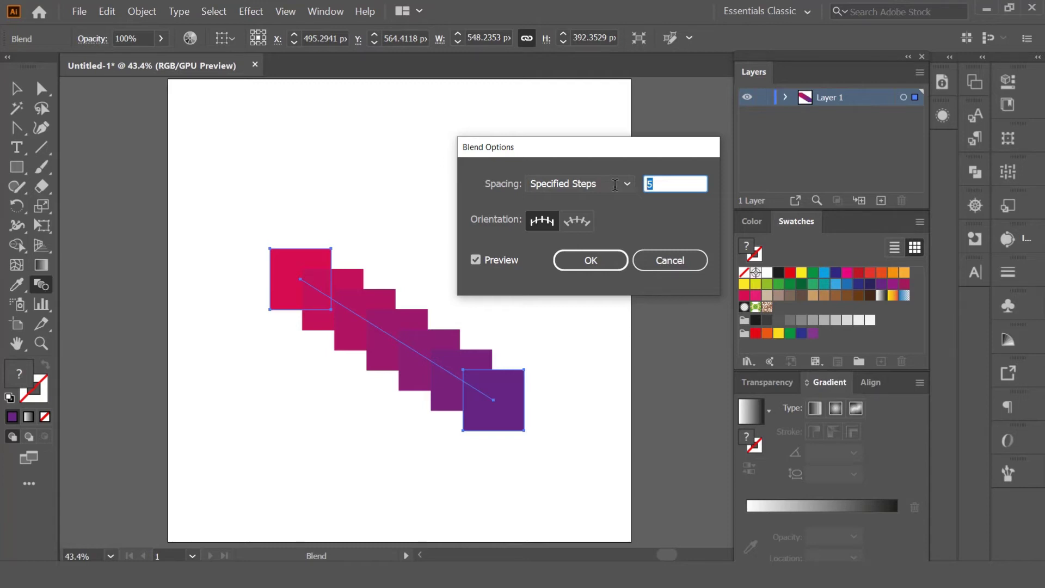
key("Up")
key("Up")
key("Up")
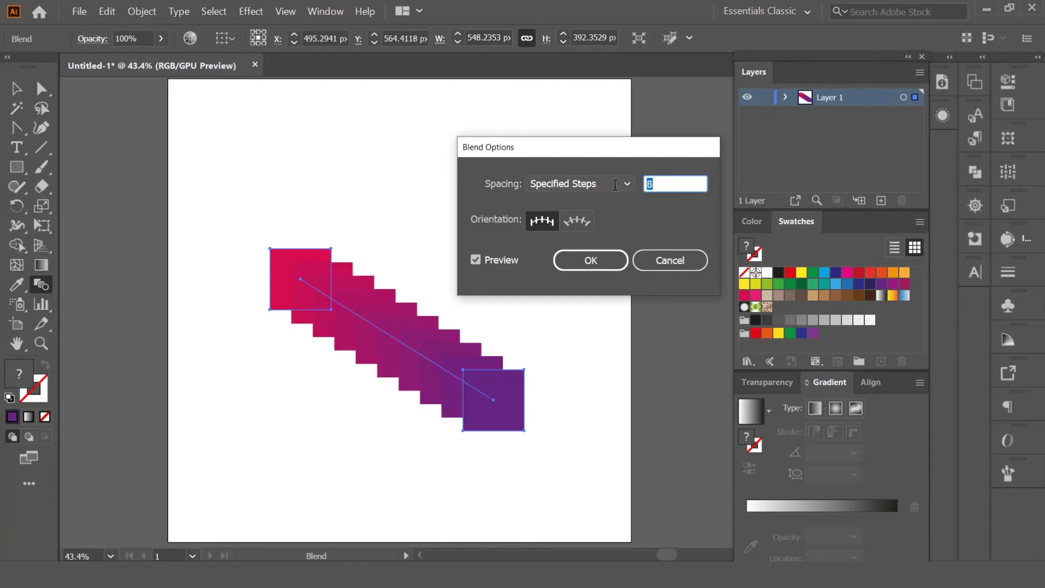
key("Up")
key("Up")
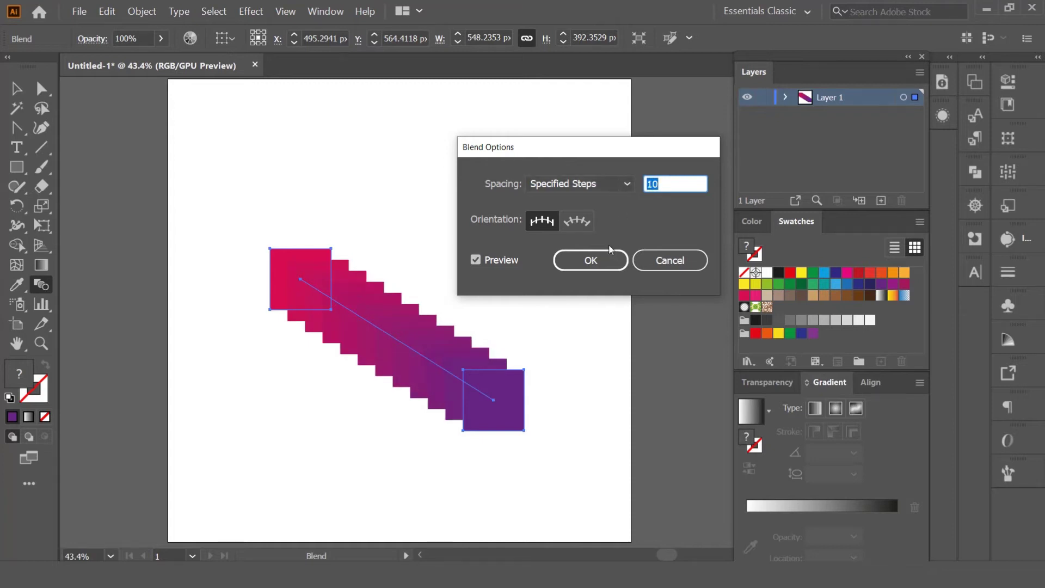
left_click(589, 261)
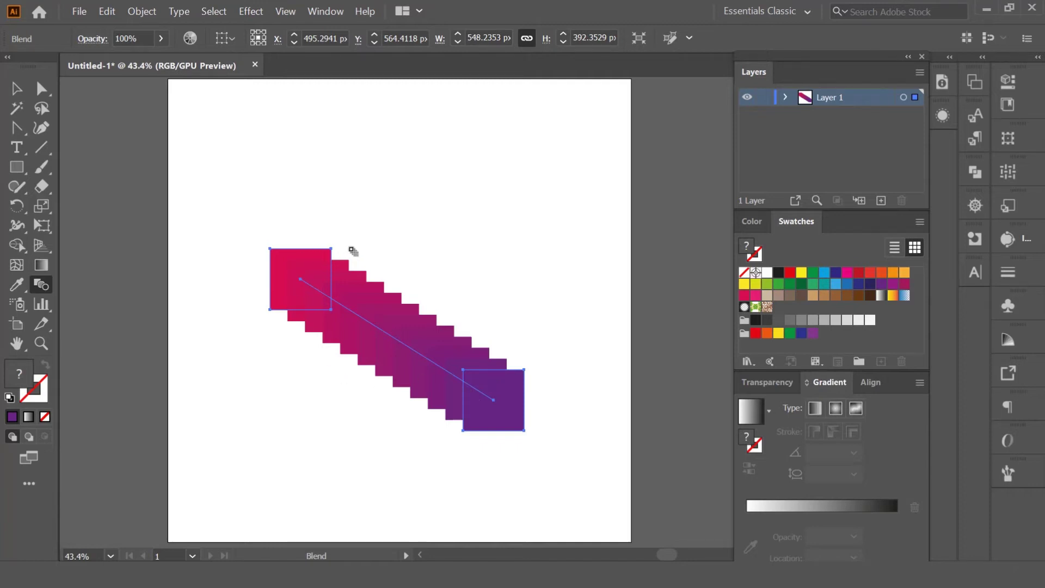
Step: Reselect the stepped blend and reveal the Pen tool's anchor point tools
key("v")
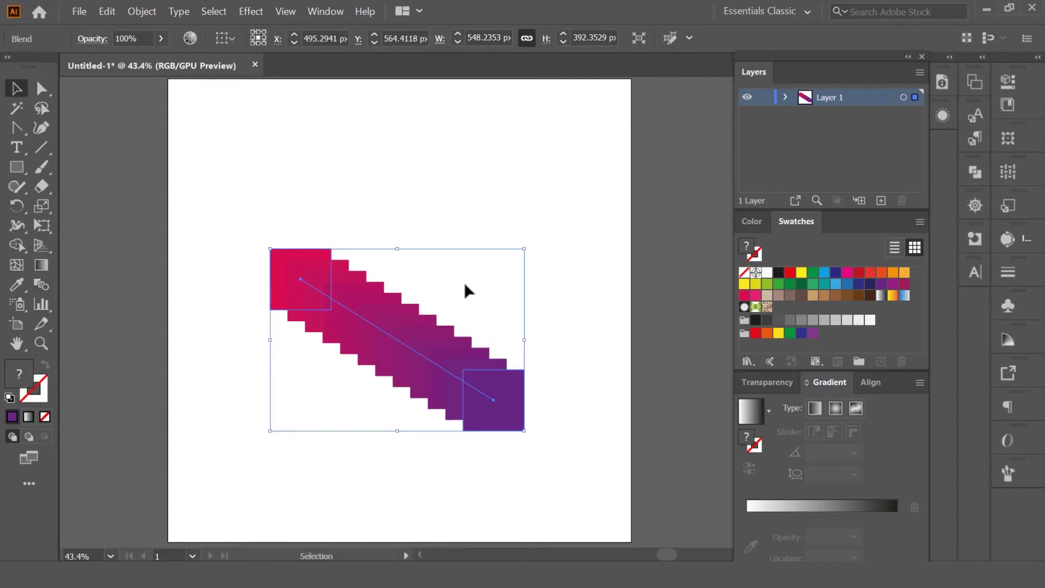
left_click(411, 194)
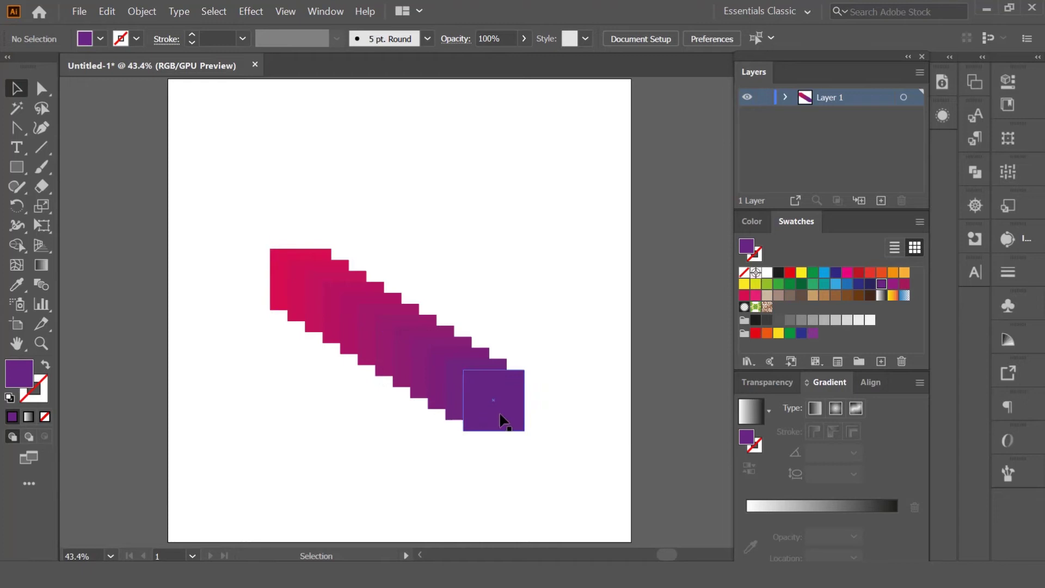
left_click(439, 374)
left_click_drag(31, 134, 92, 187)
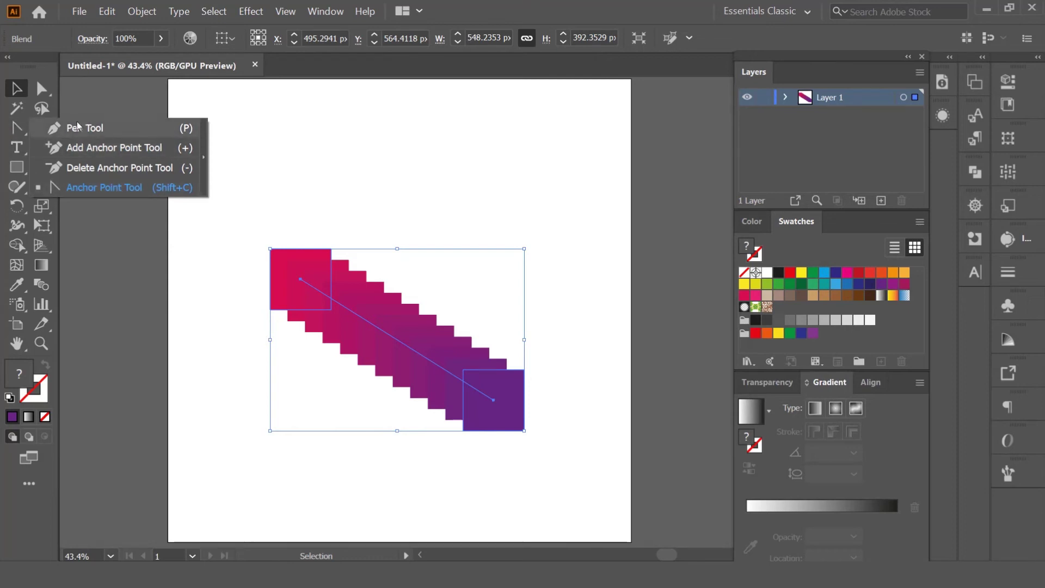
Step: Test bending the blend spine with the Anchor Point tool, undoing each curve
left_click(78, 189)
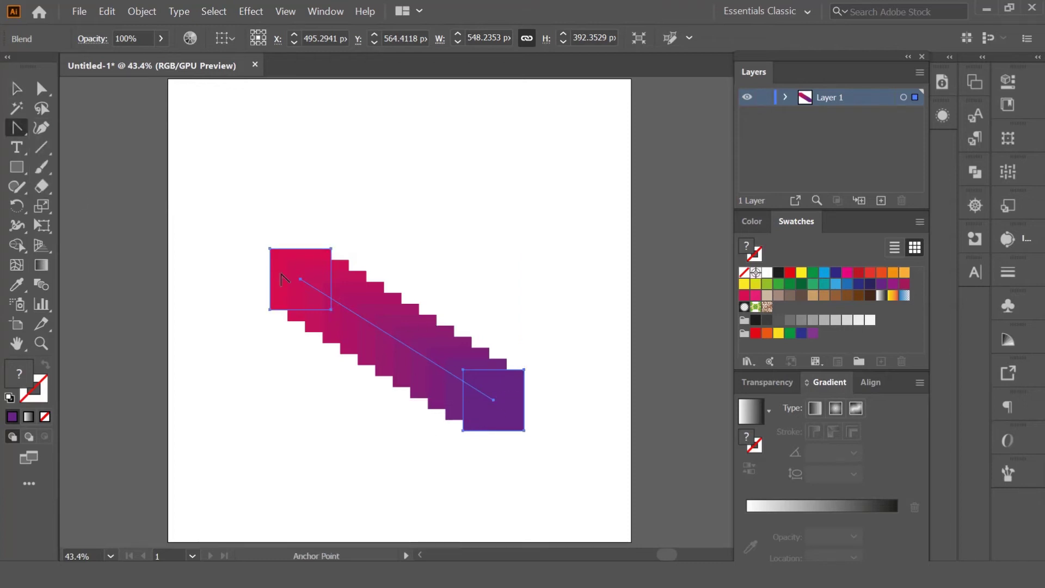
left_click_drag(301, 280, 255, 252)
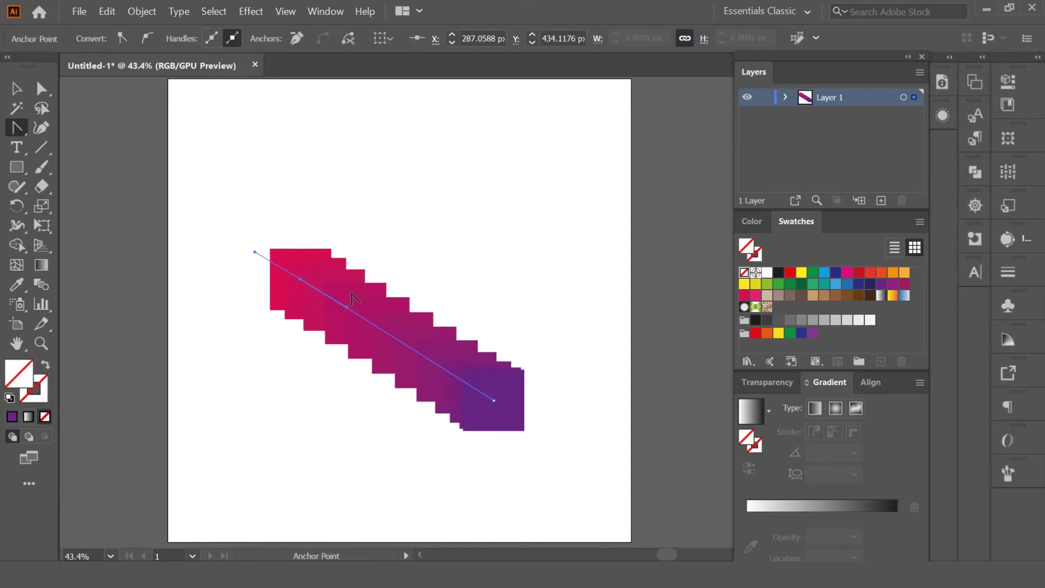
key("ctrl+z")
key("ctrl+z")
key("ctrl+z")
key("ctrl+z")
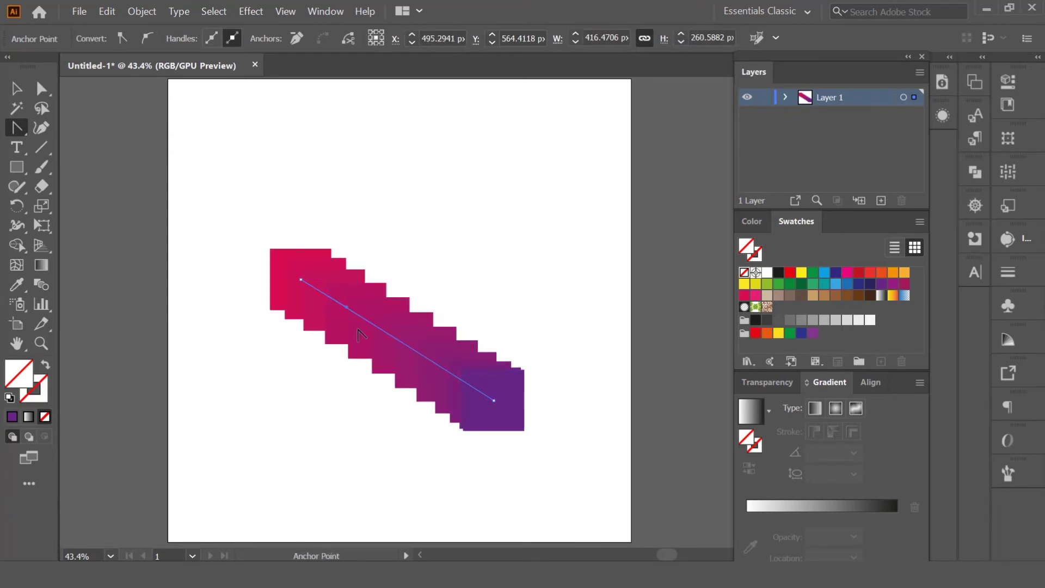
left_click_drag(346, 307, 356, 321)
left_click(386, 333)
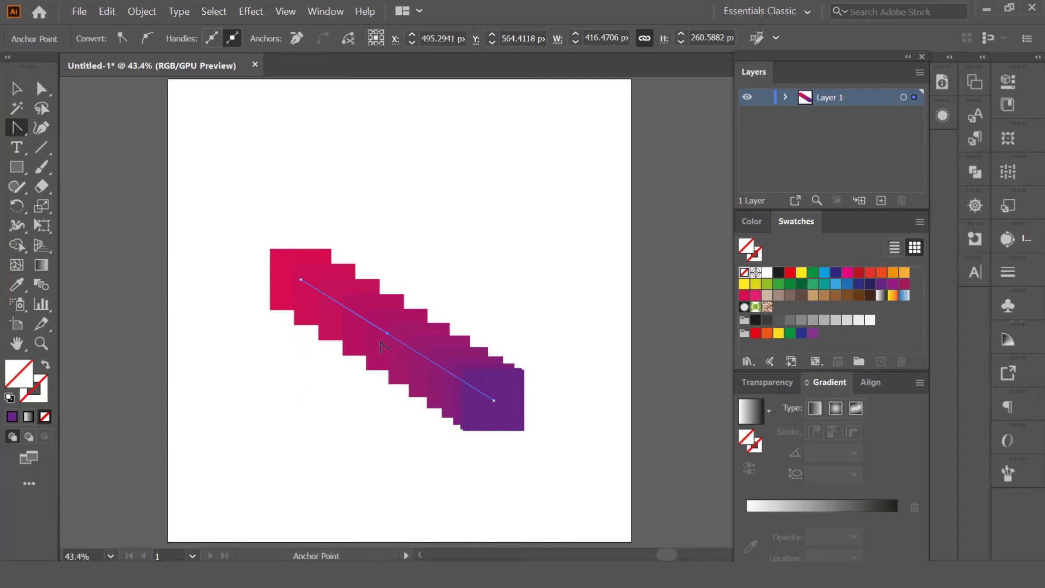
left_click_drag(384, 336, 373, 360)
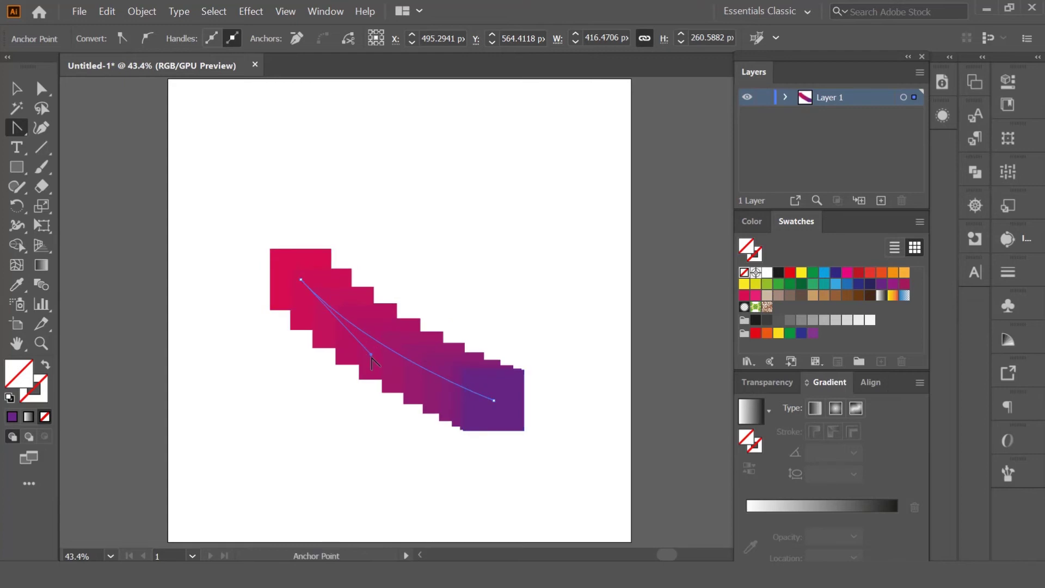
key("ctrl+z")
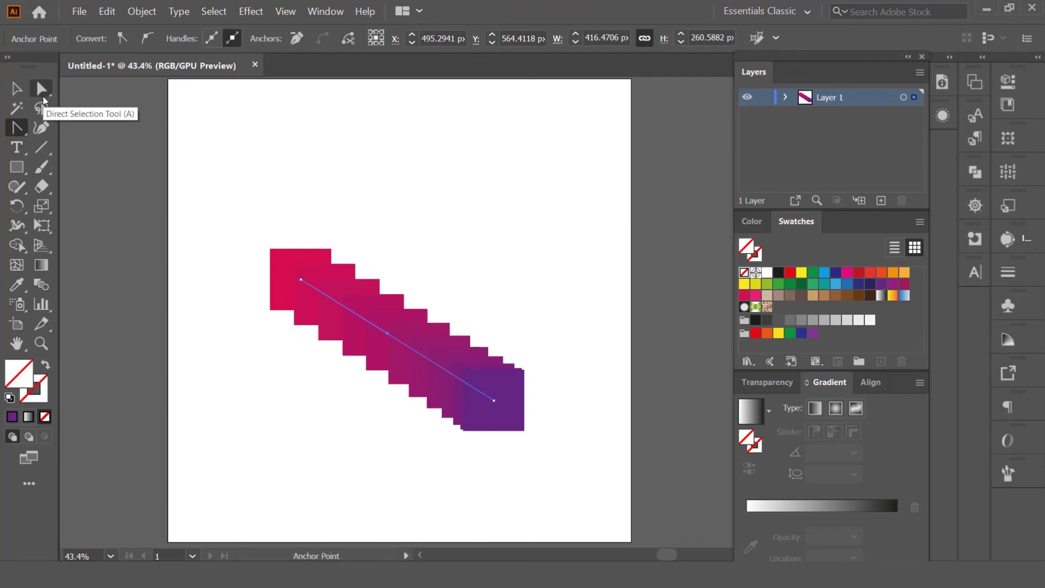
left_click(43, 100)
Step: Move the purple end square up-left toward the pink one and reshape the spine's middle
left_click_drag(493, 400, 478, 442)
mouse_move(503, 393)
left_mouse_down()
mouse_move(221, 428)
mouse_move(471, 394)
mouse_move(457, 368)
left_mouse_up()
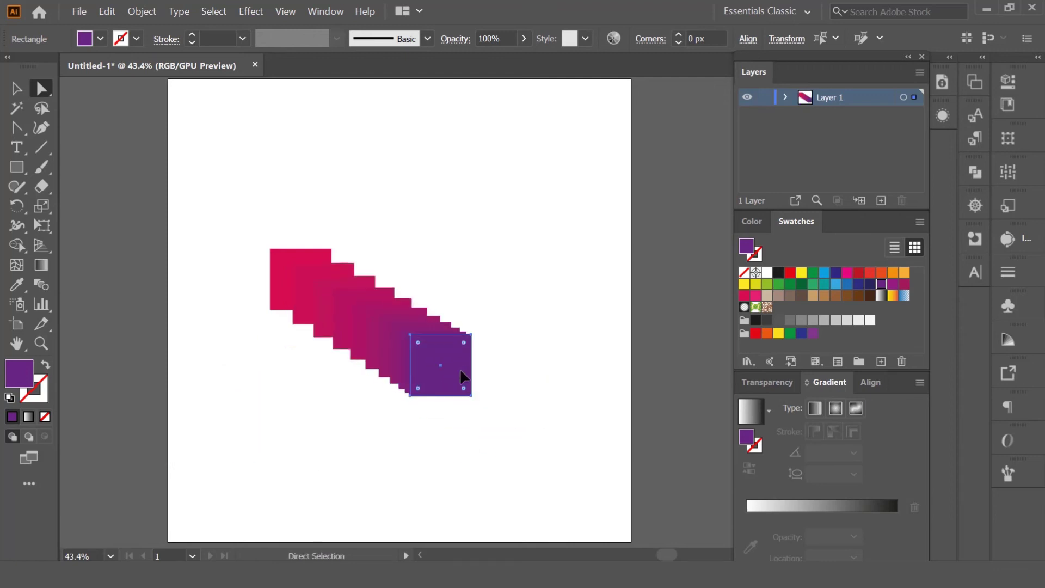
left_click(300, 280)
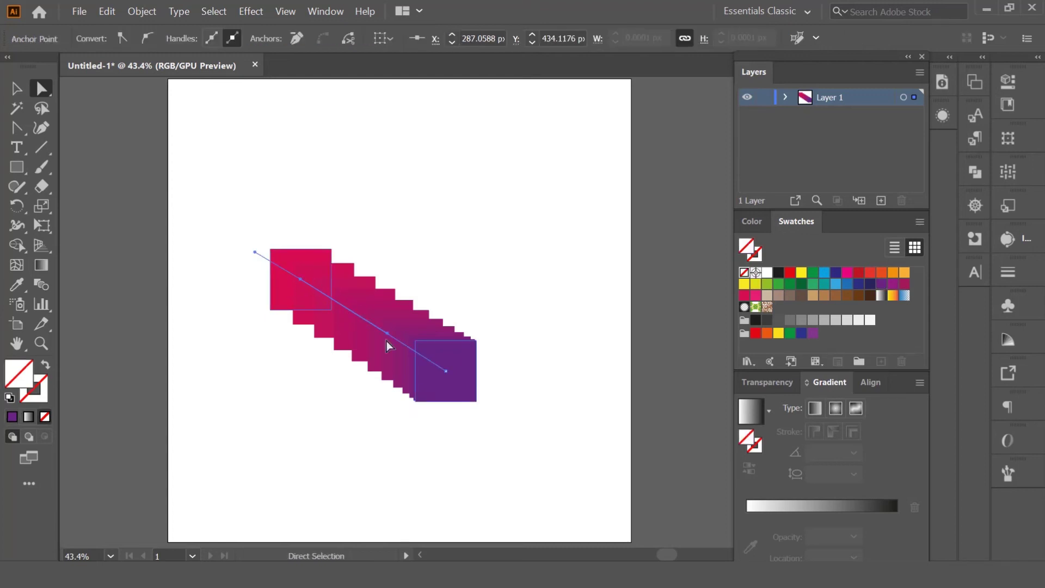
mouse_move(387, 332)
left_mouse_down()
mouse_move(346, 375)
mouse_move(346, 312)
left_mouse_up()
left_click_drag(347, 311, 367, 321)
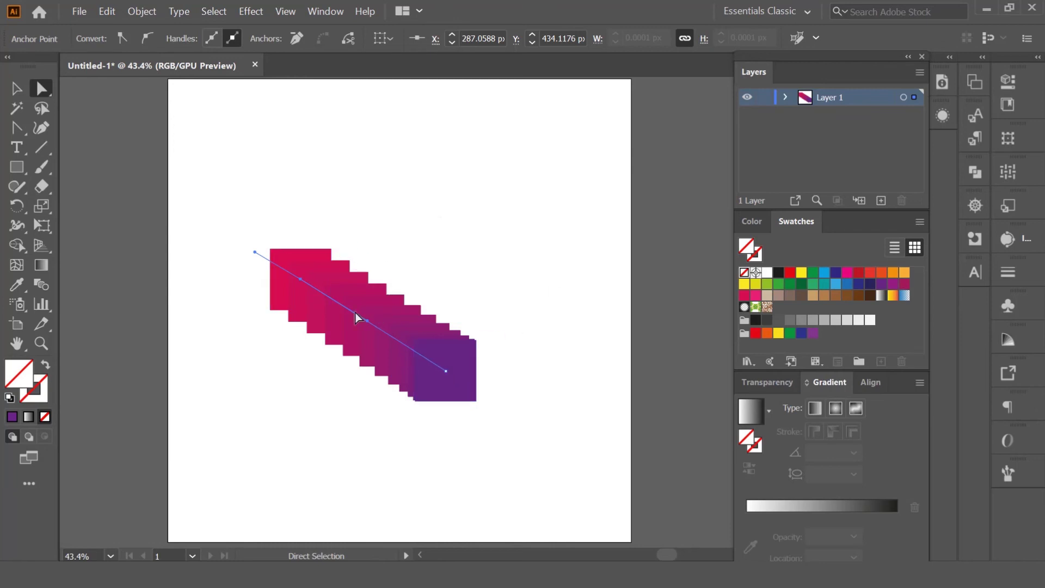
left_click(16, 127)
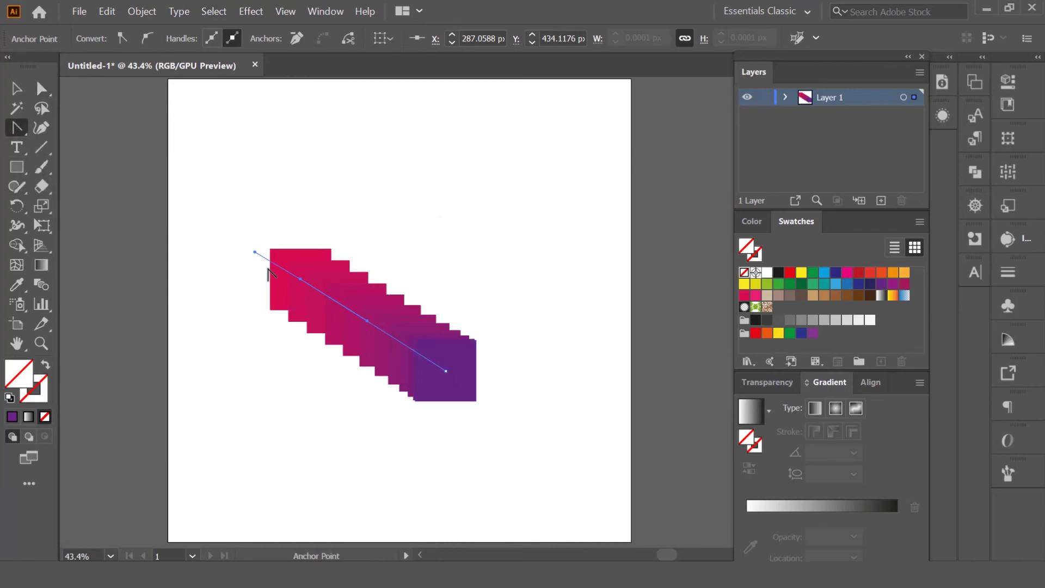
left_click_drag(446, 372, 460, 380)
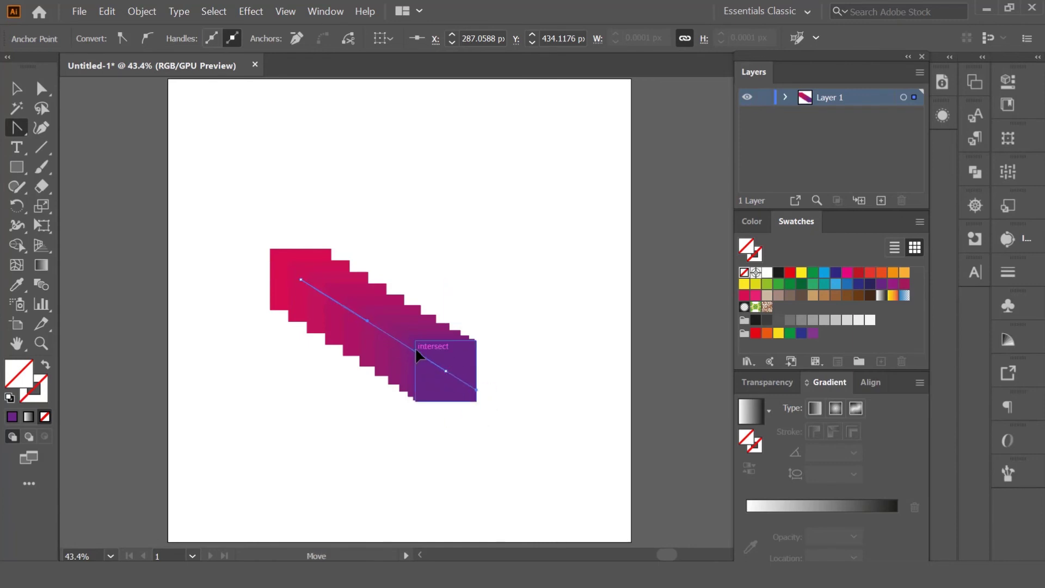
mouse_move(412, 353)
left_mouse_down()
mouse_move(385, 298)
mouse_move(397, 287)
left_mouse_up()
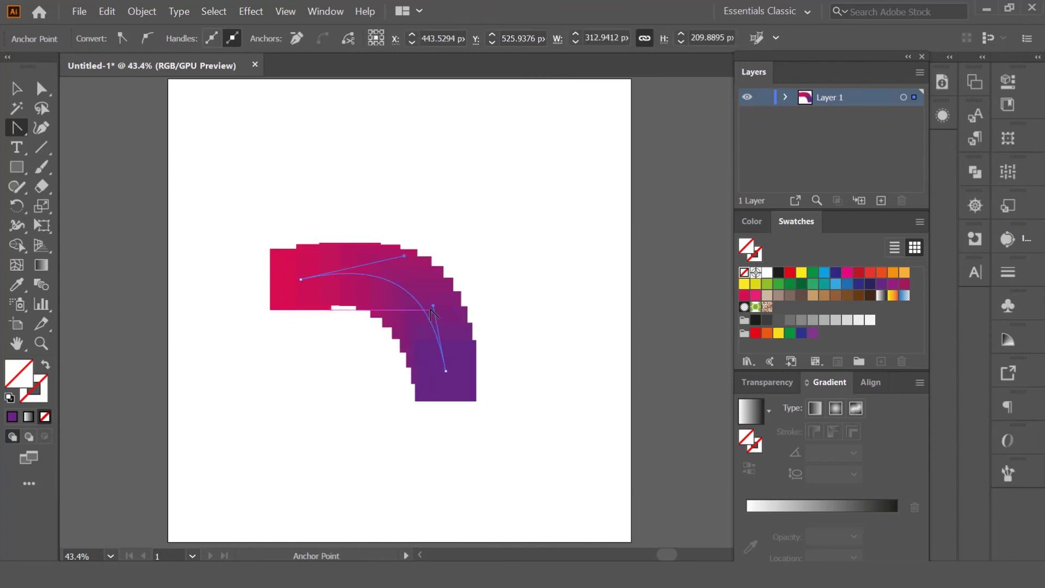
left_click_drag(433, 305, 327, 424)
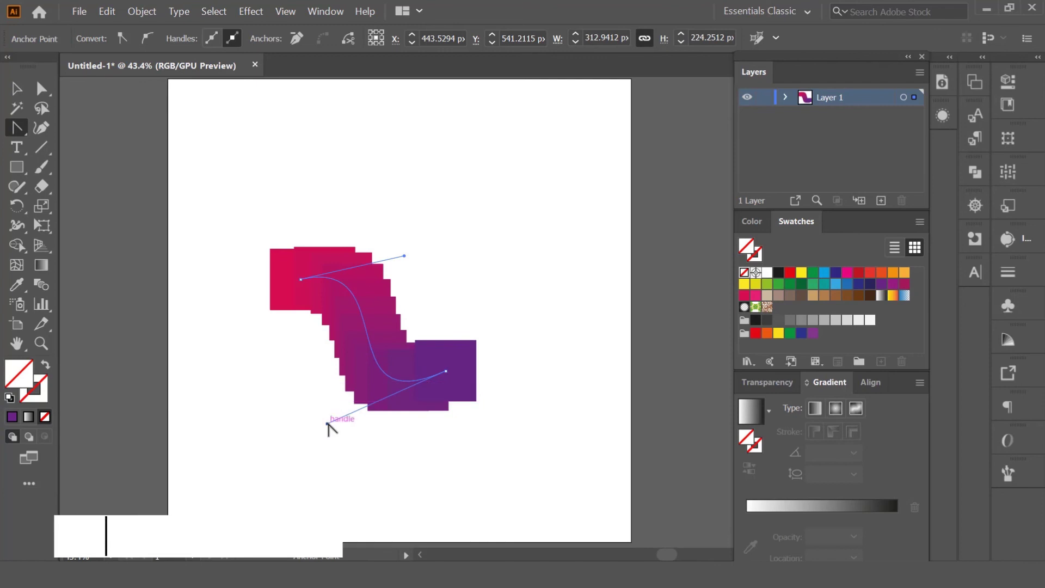
left_click_drag(327, 424, 353, 413)
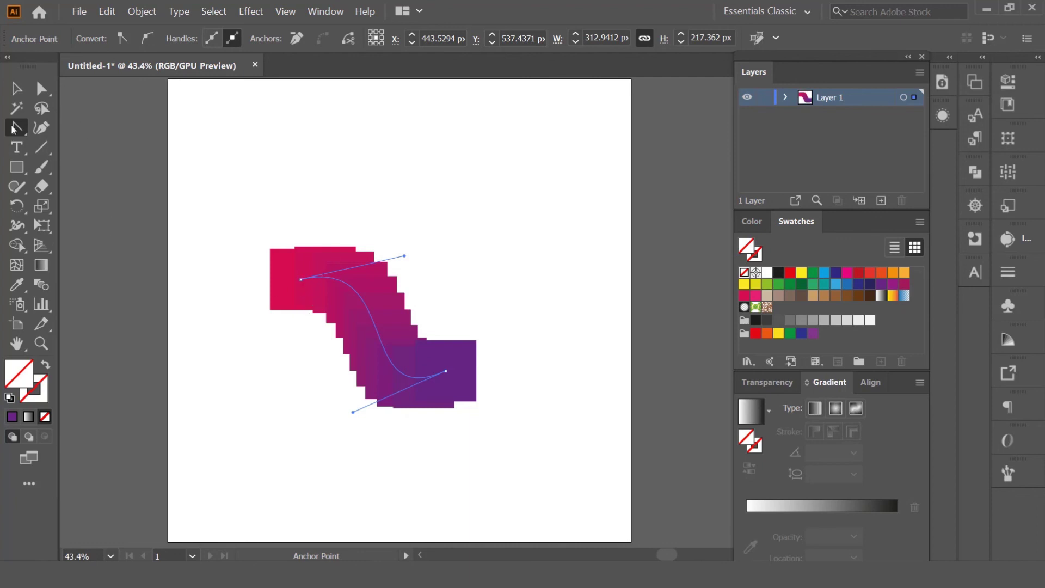
left_click(301, 279)
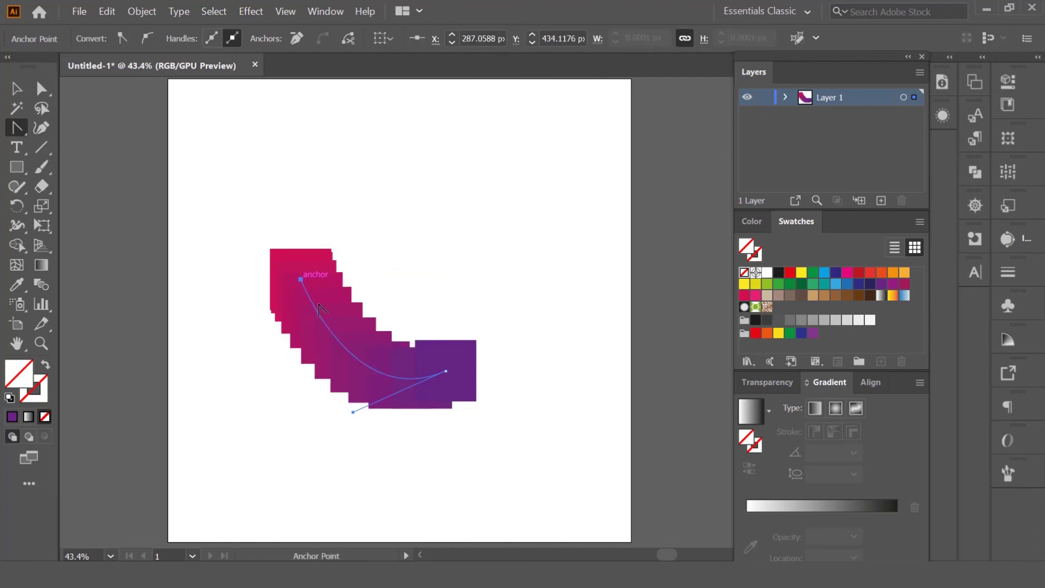
left_click(445, 371)
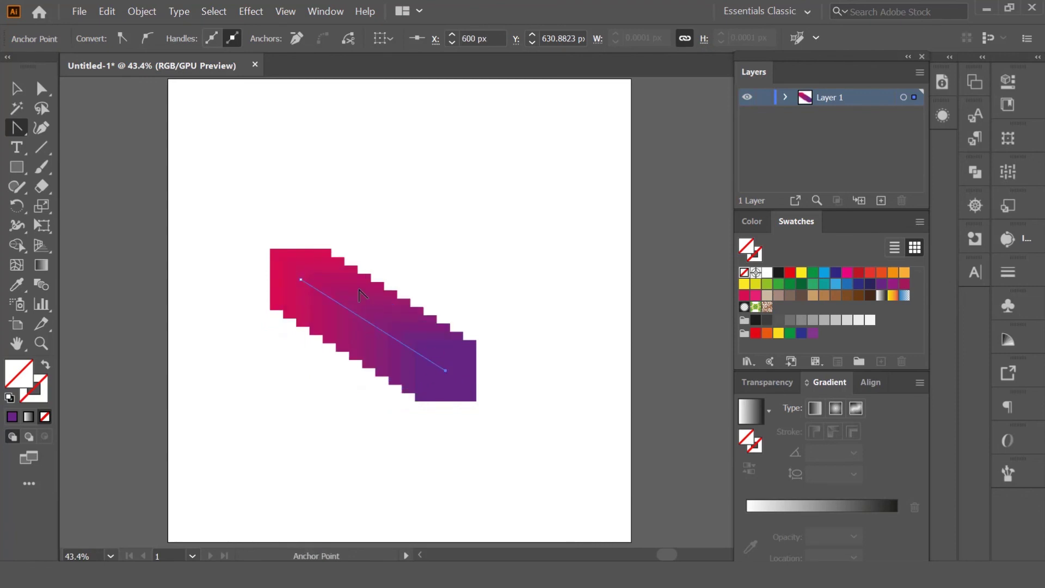